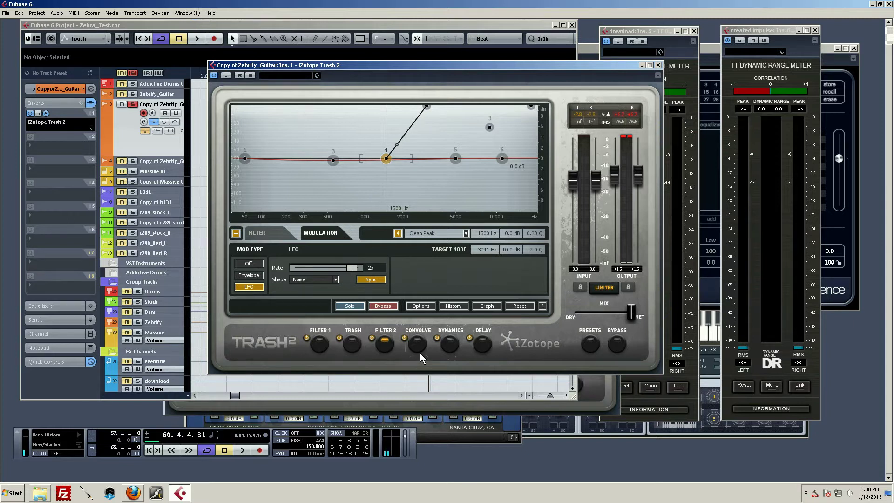
{"action": "left_click", "coordinate": [422, 342]}
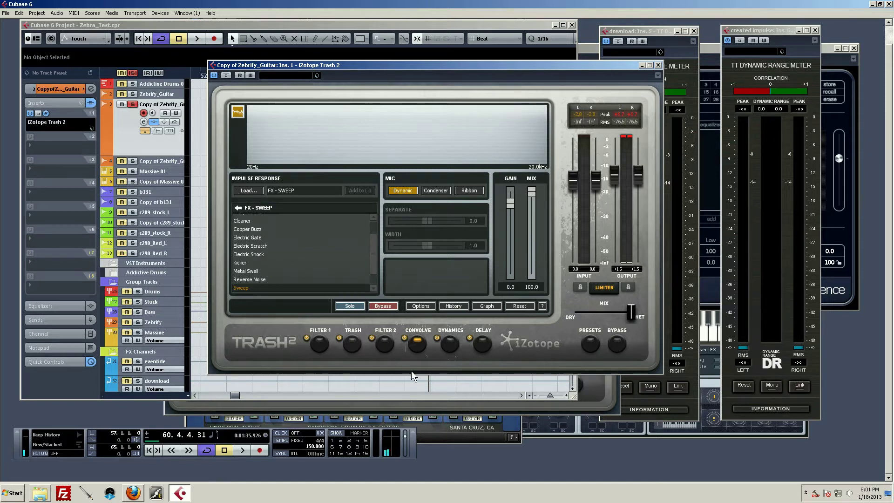
{"action": "key", "text": "space"}
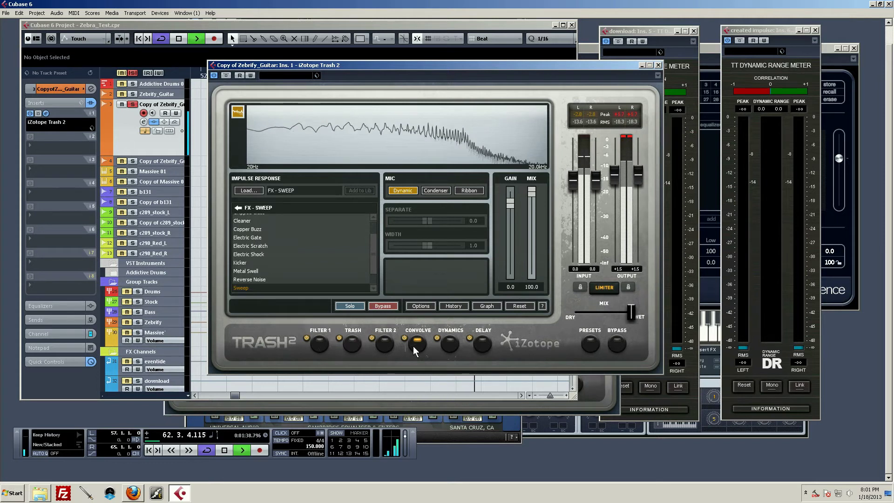
{"action": "left_click", "coordinate": [405, 339]}
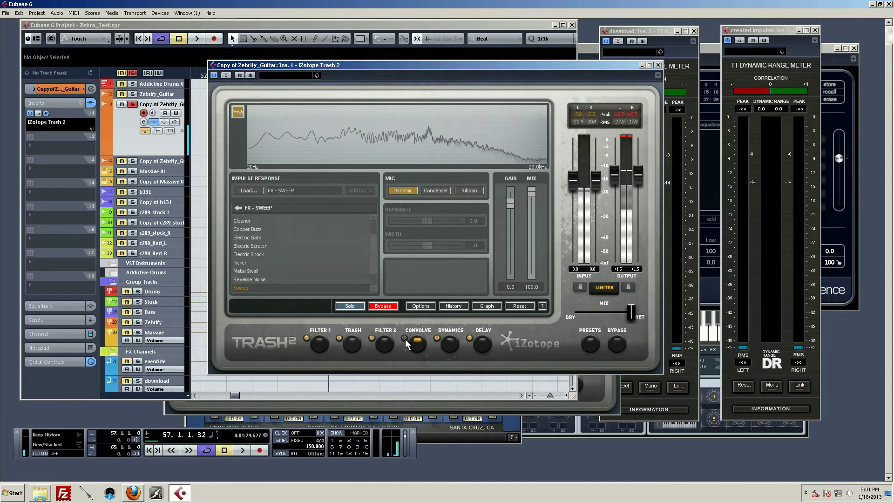
{"action": "left_click", "coordinate": [405, 339]}
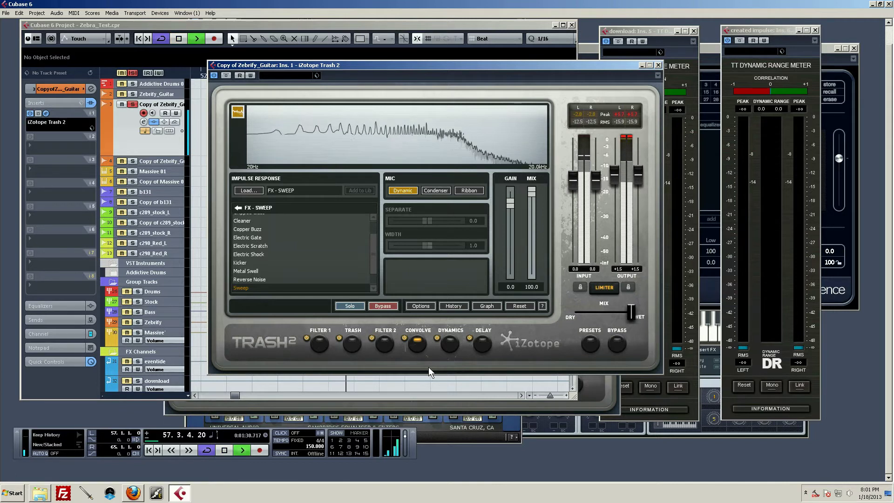
{"action": "left_click", "coordinate": [405, 338]}
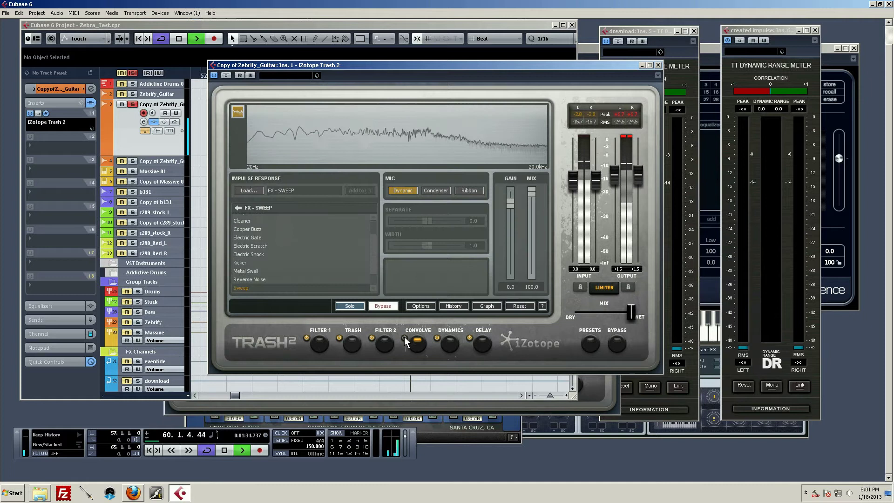
{"action": "left_click", "coordinate": [404, 338]}
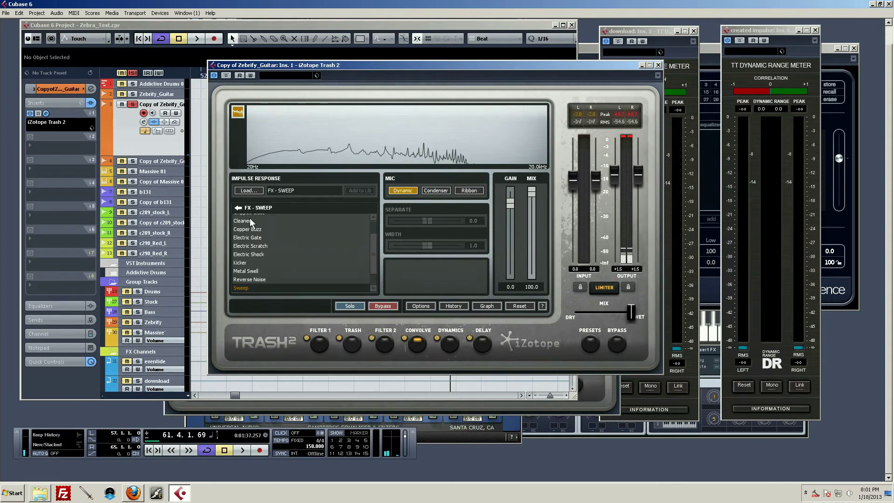
- Leave the FX - Sweep list and load the Amps Allston 2x10 impulse response
{"action": "left_click", "coordinate": [238, 208]}
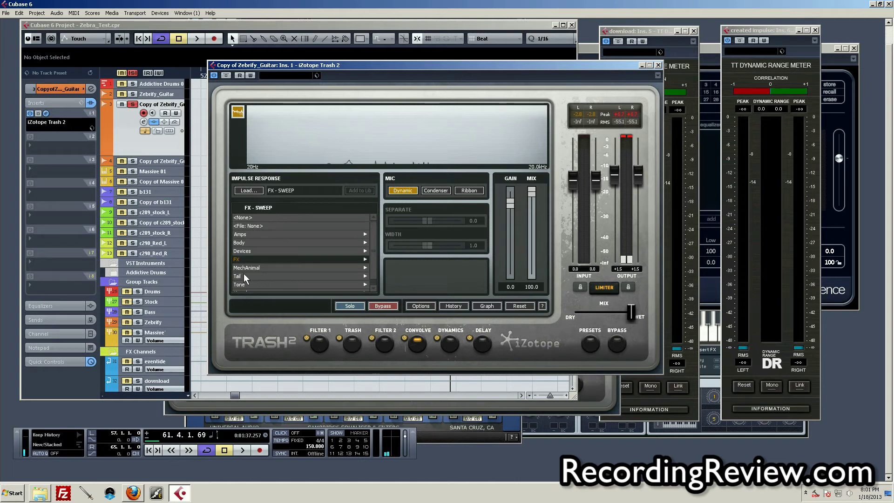
{"action": "left_click", "coordinate": [245, 234]}
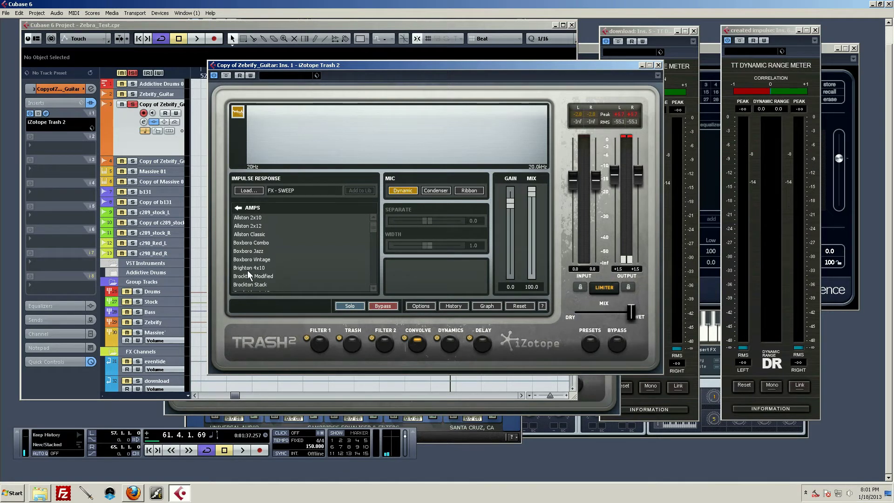
{"action": "left_click", "coordinate": [238, 208]}
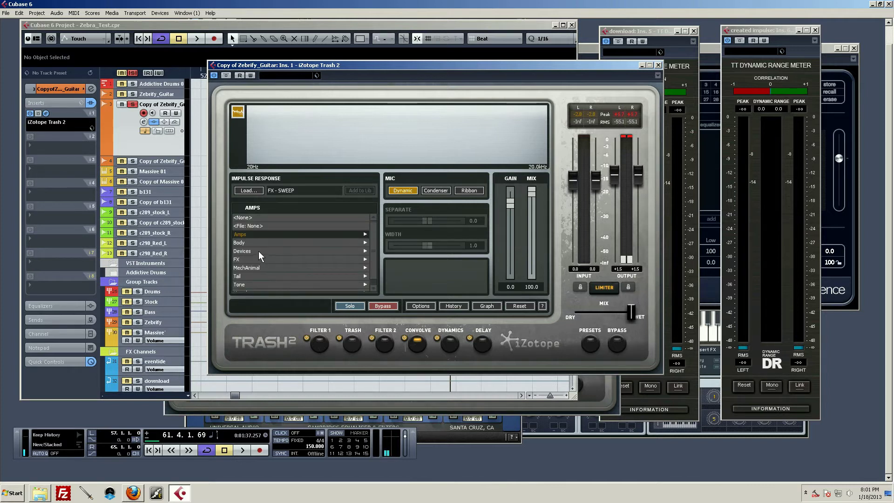
{"action": "left_click", "coordinate": [318, 235]}
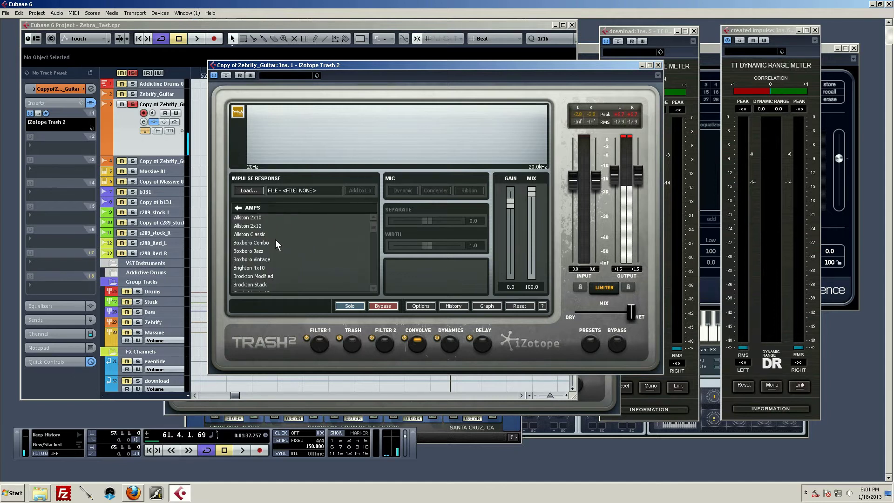
{"action": "left_click", "coordinate": [256, 217]}
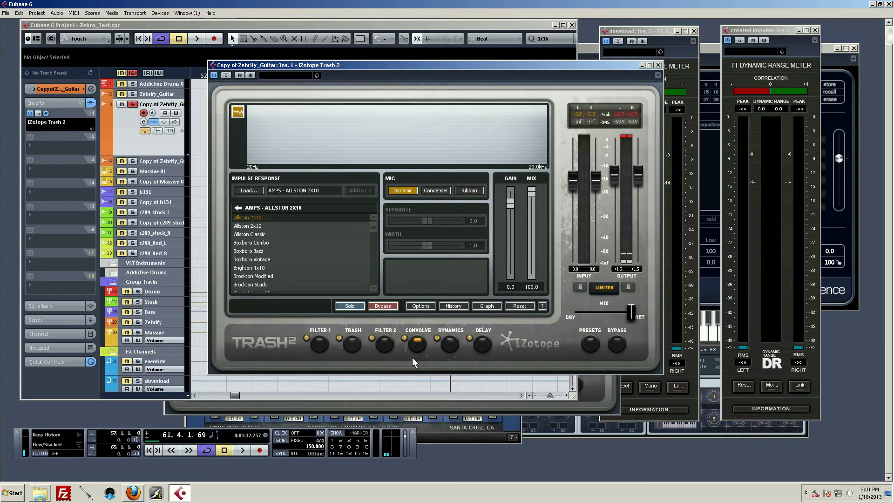
- During playback, audition amp impulses from Allston 2x12 through Brighton 4x10, ending on Brockton Modified
{"action": "key", "text": "space"}
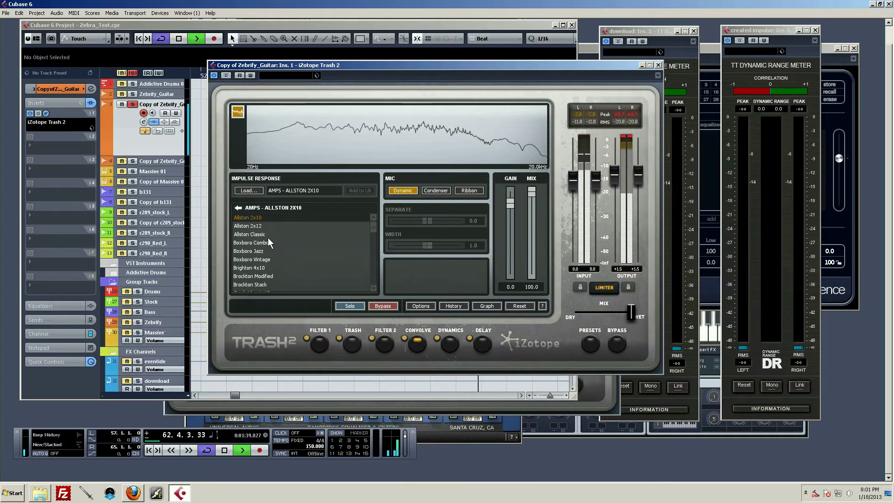
{"action": "left_click", "coordinate": [261, 225]}
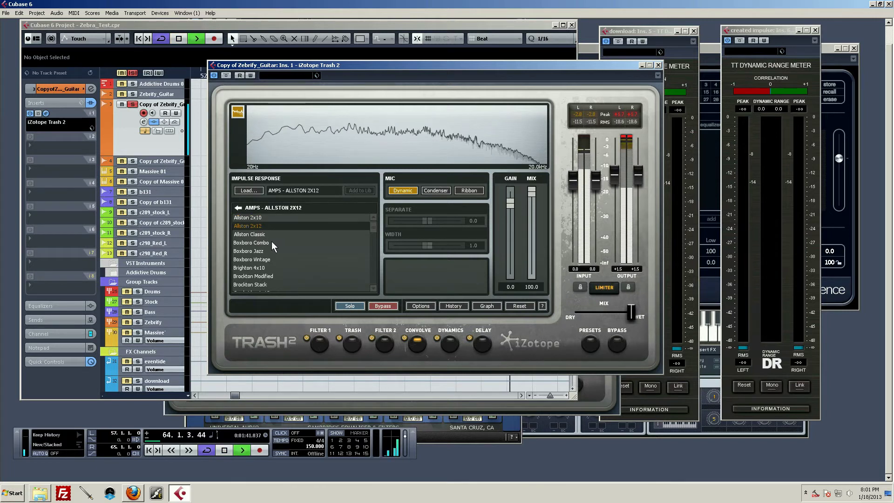
{"action": "left_click", "coordinate": [261, 235]}
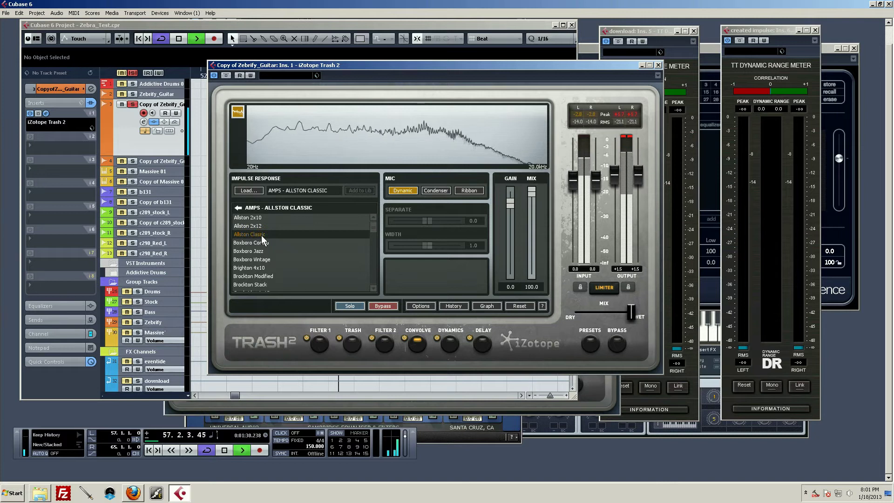
{"action": "left_click", "coordinate": [258, 243]}
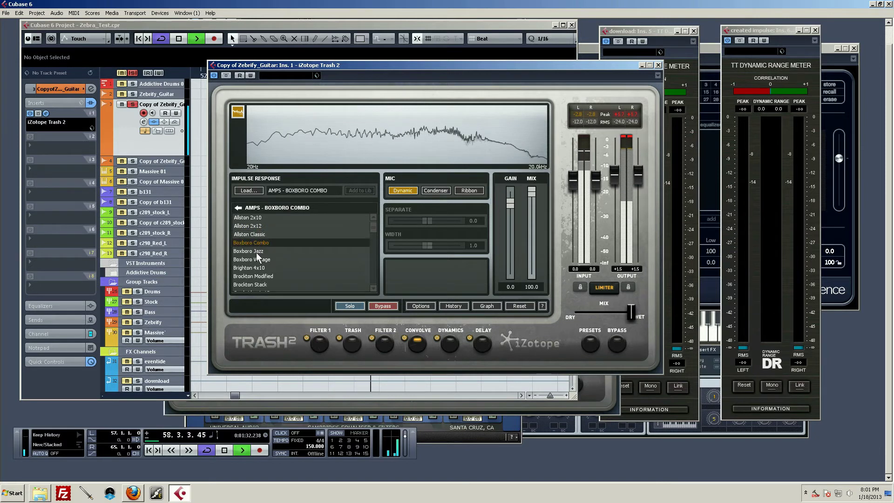
{"action": "left_click", "coordinate": [256, 252]}
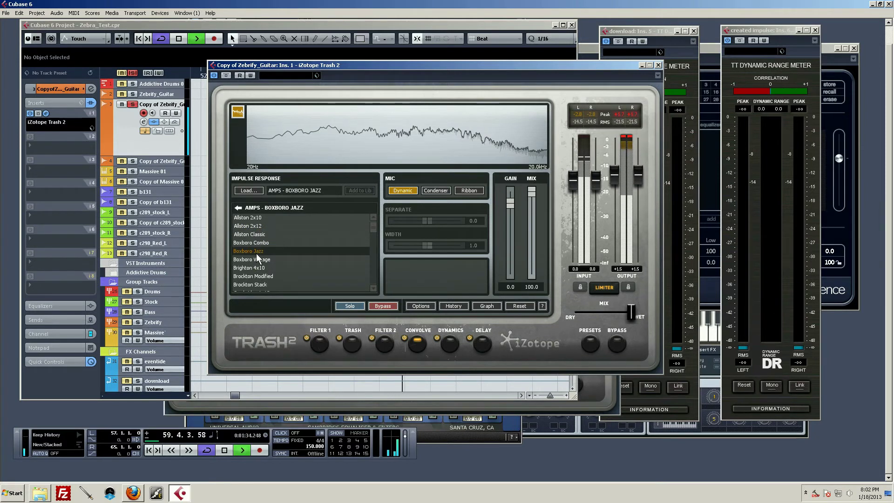
{"action": "left_click", "coordinate": [257, 259]}
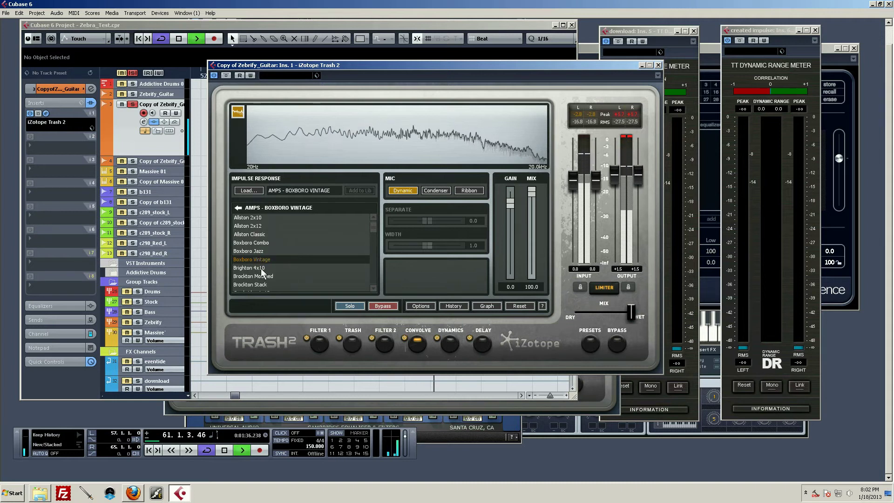
{"action": "left_click", "coordinate": [262, 269]}
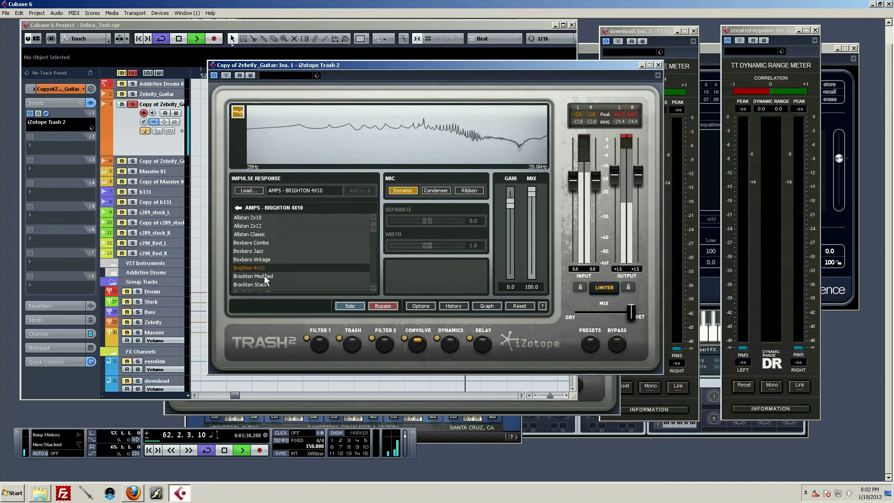
{"action": "left_click", "coordinate": [265, 277]}
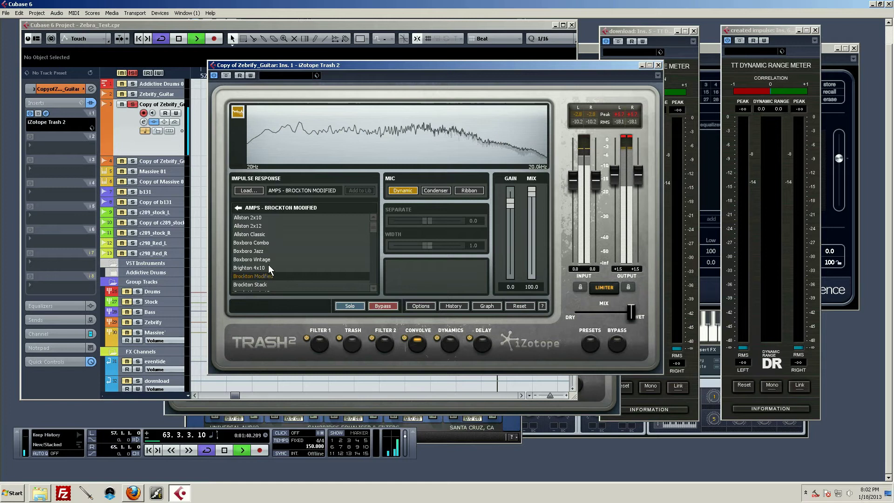
{"action": "left_click", "coordinate": [239, 208]}
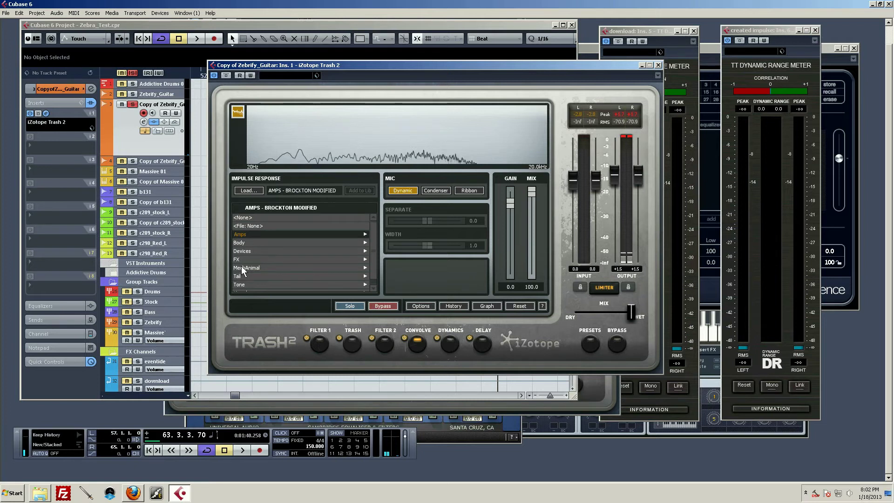
- Load the MechAnimal Badger impulse, then Cat, with the guitar track playing
{"action": "left_click", "coordinate": [257, 268]}
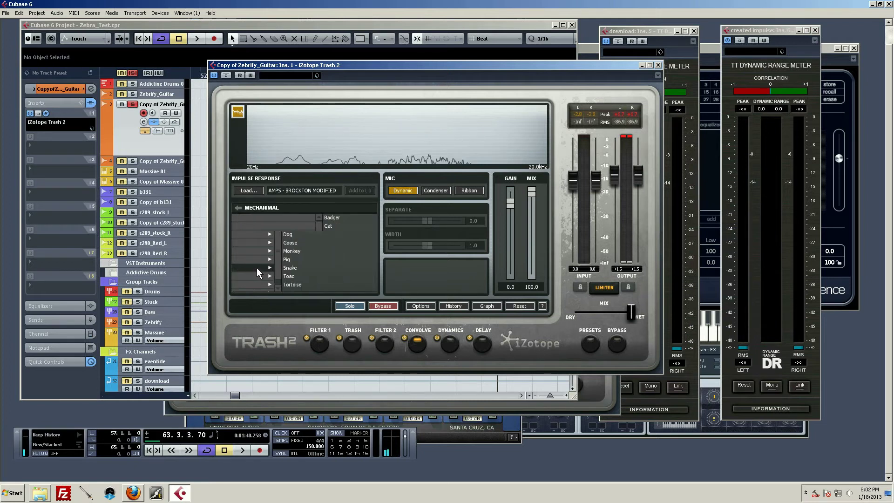
{"action": "left_click", "coordinate": [242, 217]}
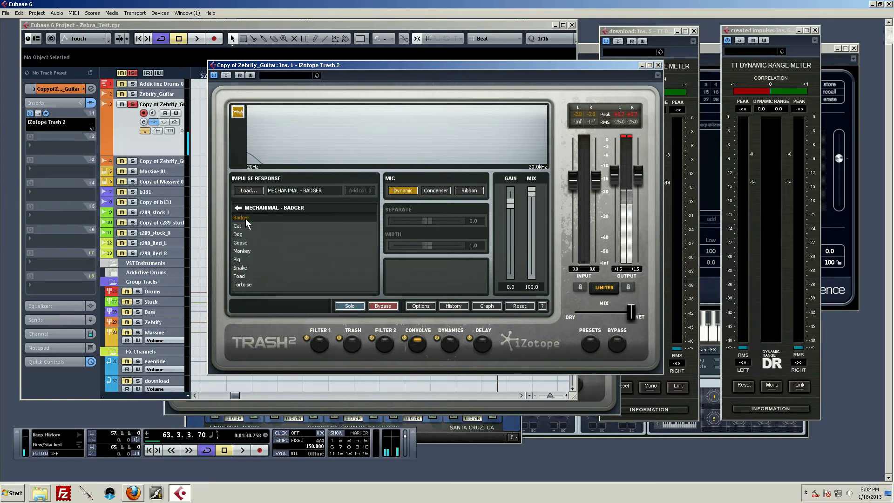
{"action": "left_click", "coordinate": [359, 303]}
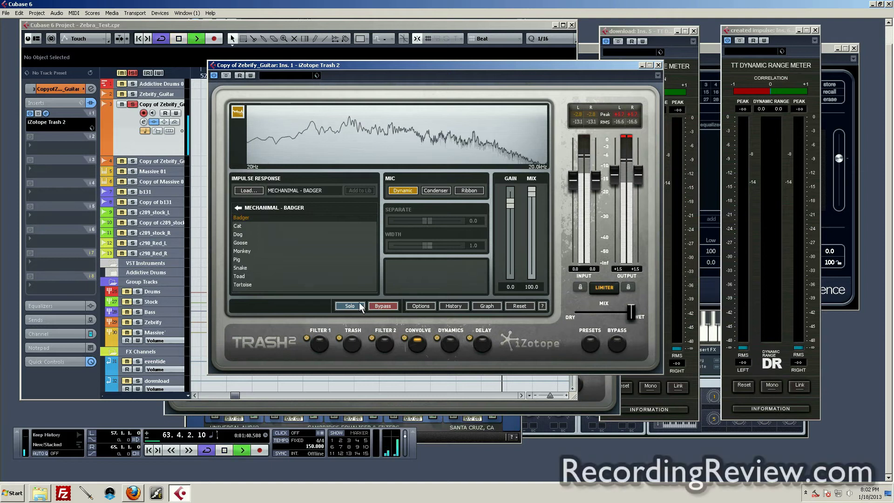
{"action": "left_click", "coordinate": [238, 226]}
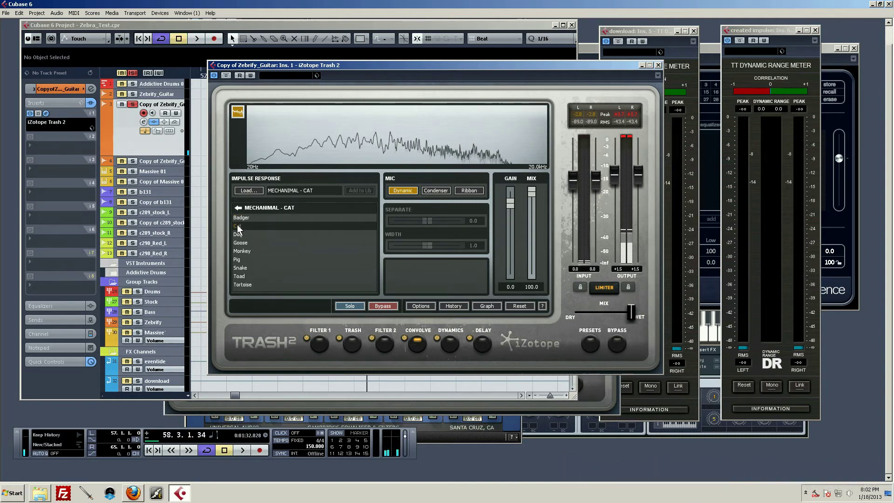
{"action": "key", "text": "space"}
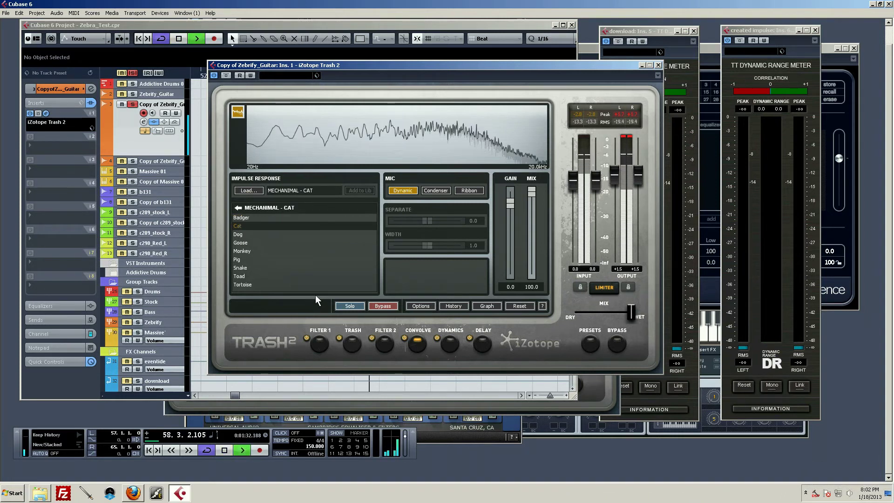
- Audition the Dog, Goose, Monkey, Pig, Snake and Toad impulses, settling on Tortoise
{"action": "left_click", "coordinate": [241, 235]}
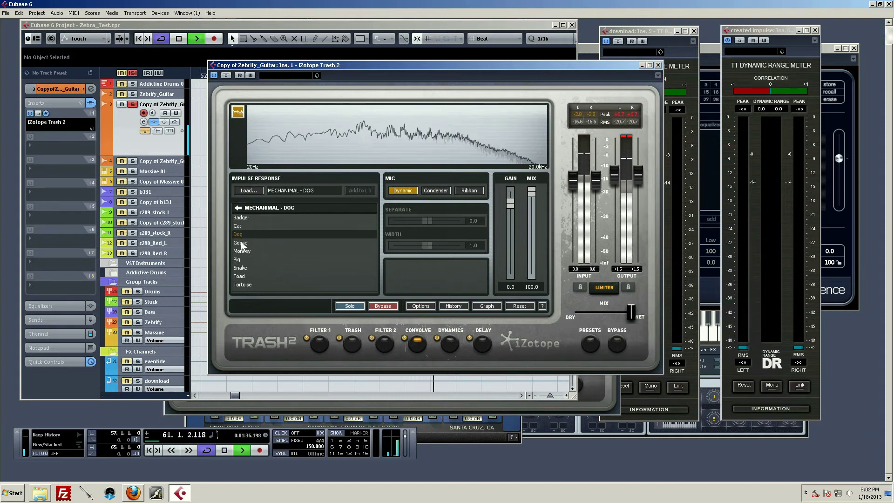
{"action": "left_click", "coordinate": [241, 244]}
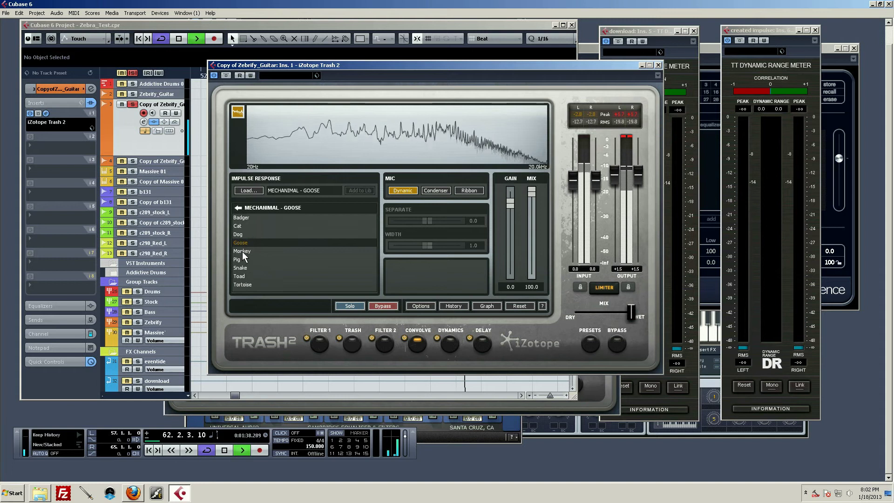
{"action": "left_click", "coordinate": [243, 252]}
{"action": "left_click", "coordinate": [241, 258]}
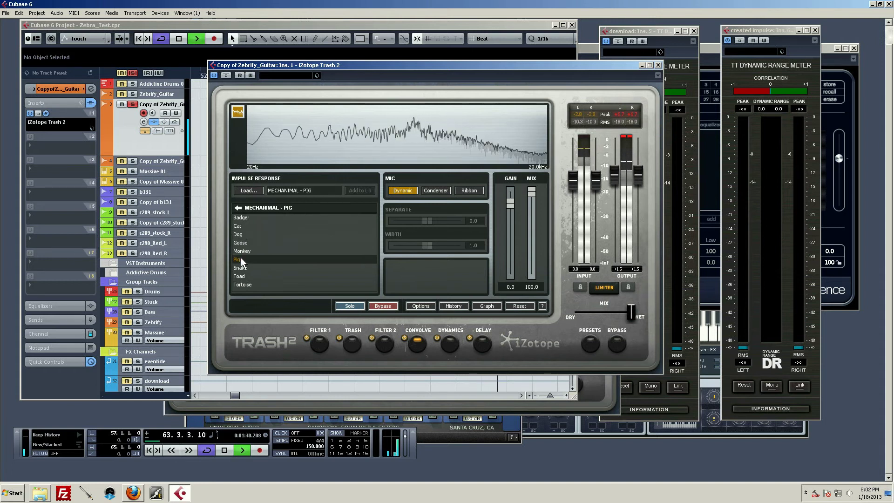
{"action": "left_click", "coordinate": [244, 268]}
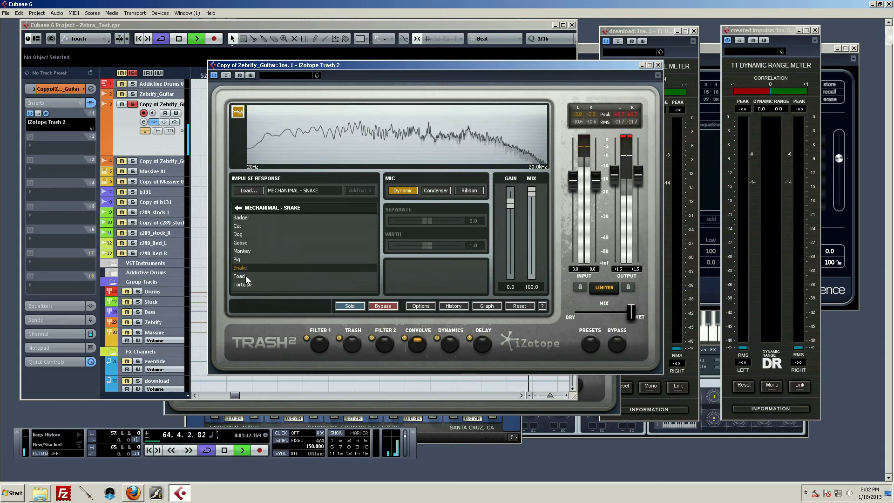
{"action": "left_click", "coordinate": [246, 275]}
{"action": "left_click", "coordinate": [249, 285]}
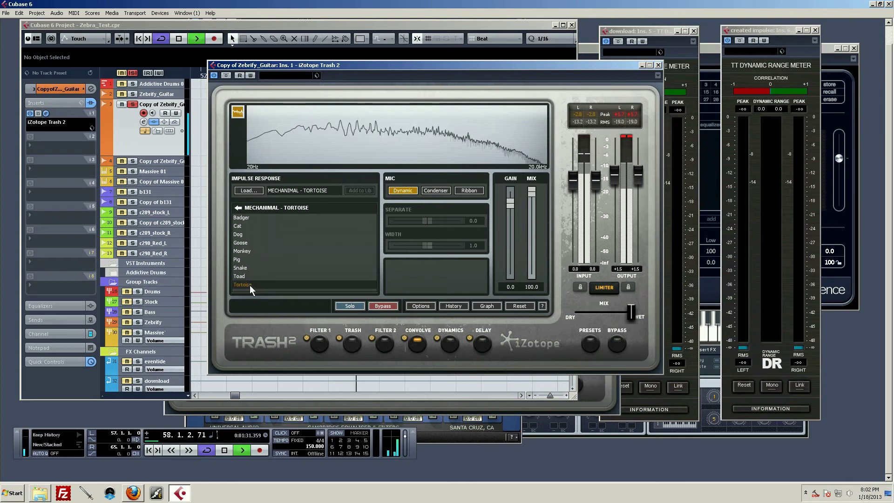
{"action": "left_click", "coordinate": [238, 208]}
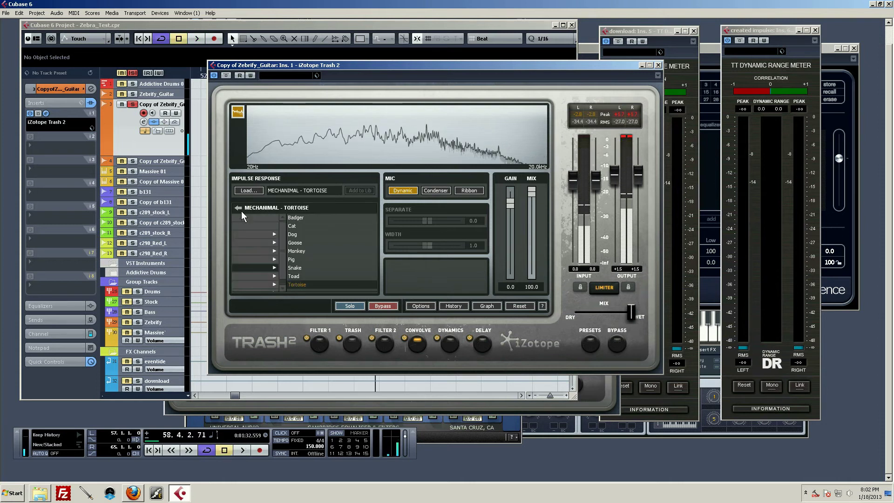
{"action": "scroll", "coordinate": [292, 280], "scroll_direction": "down", "scroll_amount": 1}
{"action": "scroll", "coordinate": [292, 274], "scroll_direction": "down", "scroll_amount": 1}
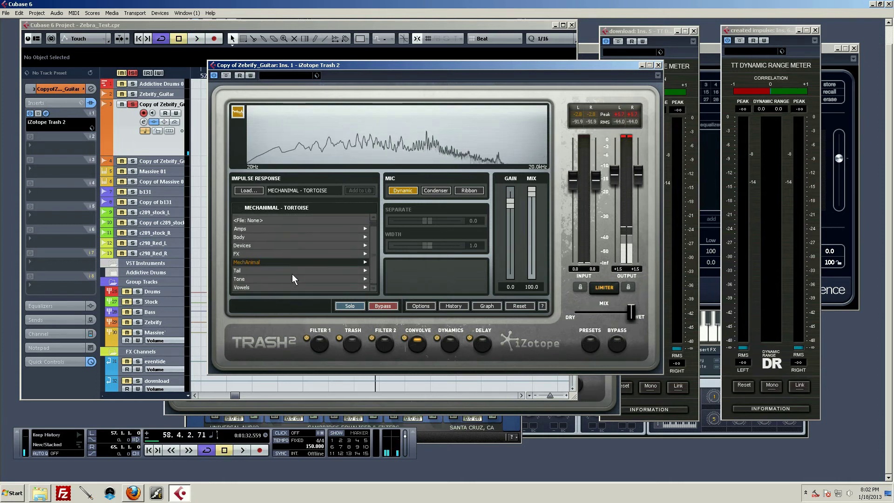
- Load the Vowels Ae impulse response, then switch it to Au
{"action": "left_click", "coordinate": [249, 287]}
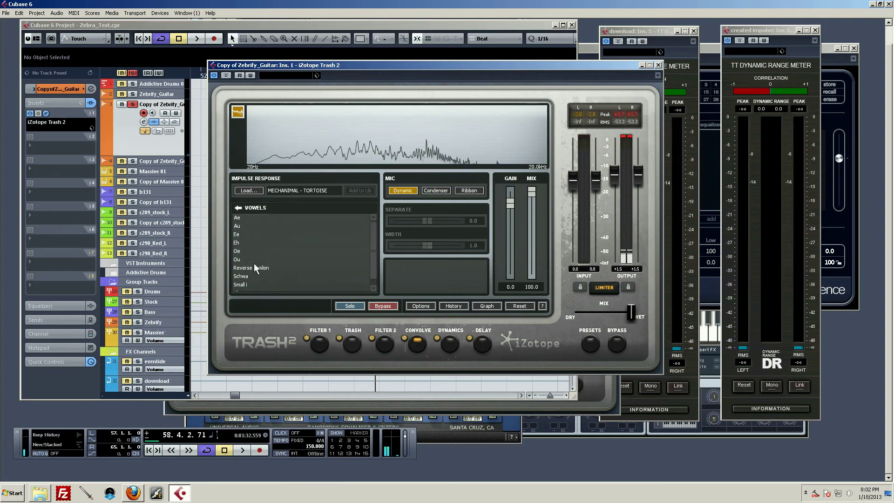
{"action": "left_click", "coordinate": [238, 216]}
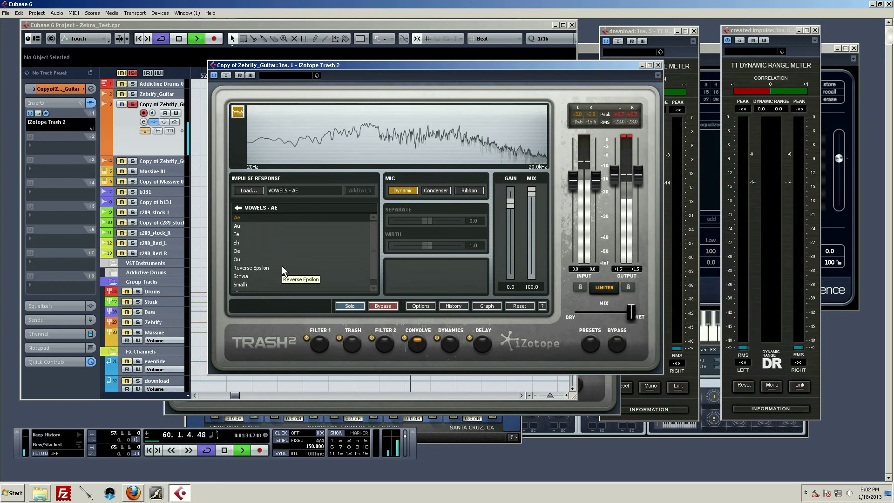
{"action": "left_click", "coordinate": [239, 226]}
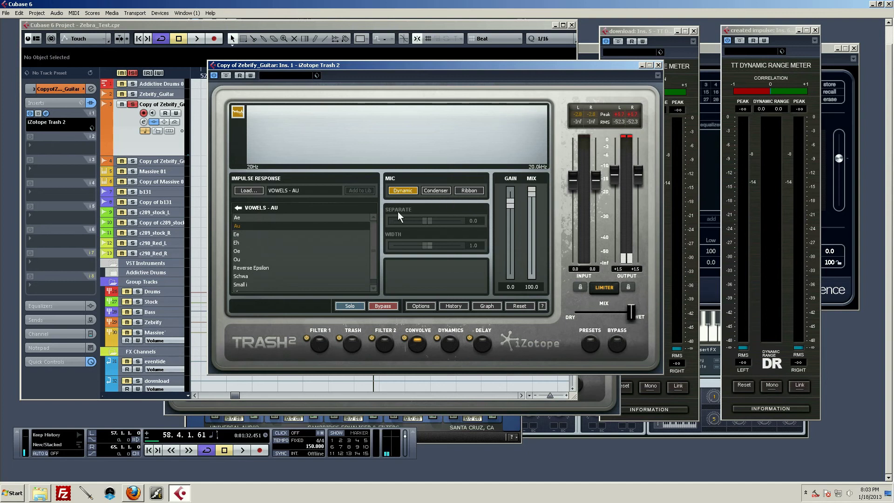
{"action": "left_click", "coordinate": [437, 191]}
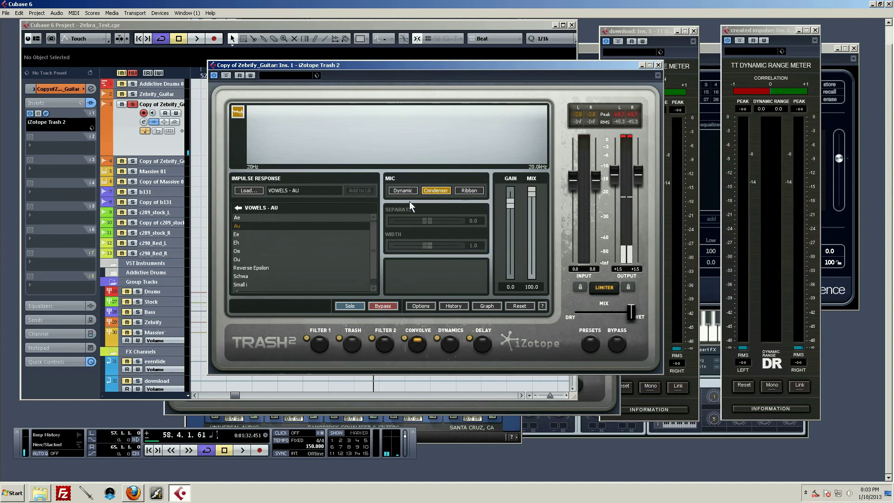
{"action": "key", "text": "space"}
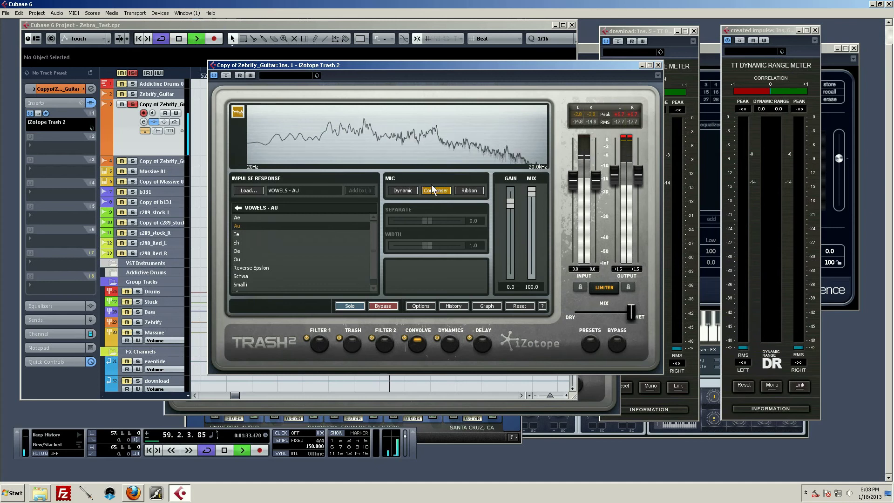
{"action": "left_click", "coordinate": [466, 191]}
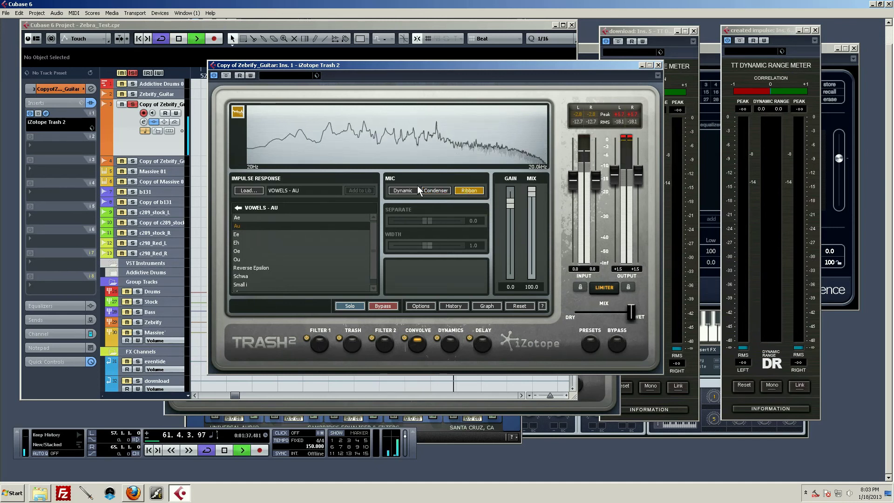
{"action": "left_click", "coordinate": [406, 189]}
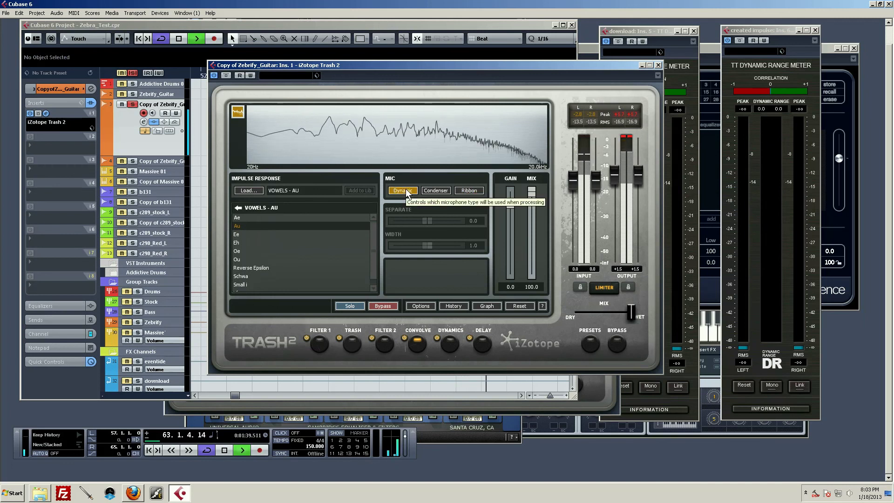